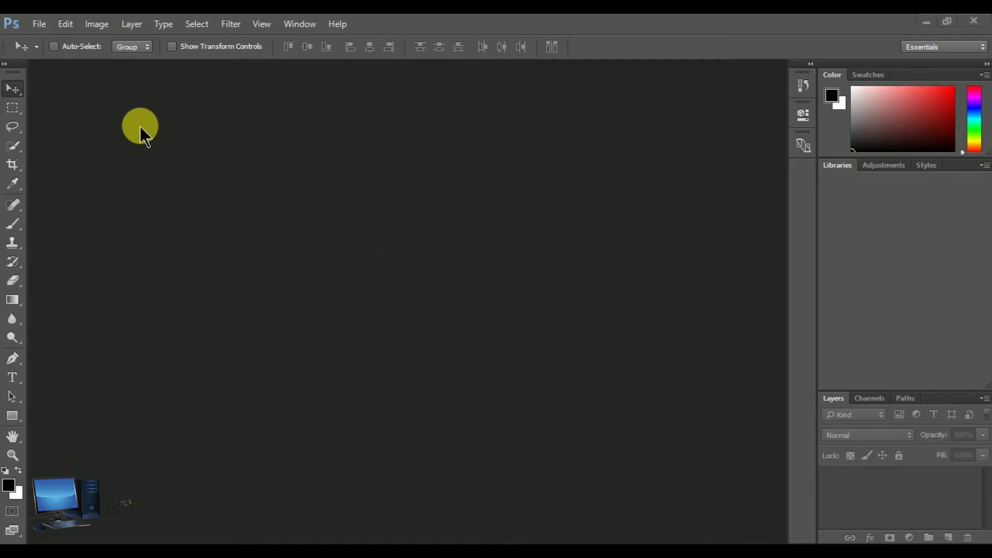
Step: Create Untitled-1, a blank white 7 × 5 inch, 300 ppi RGB document
{"action": "left_click", "coordinate": [98, 24]}
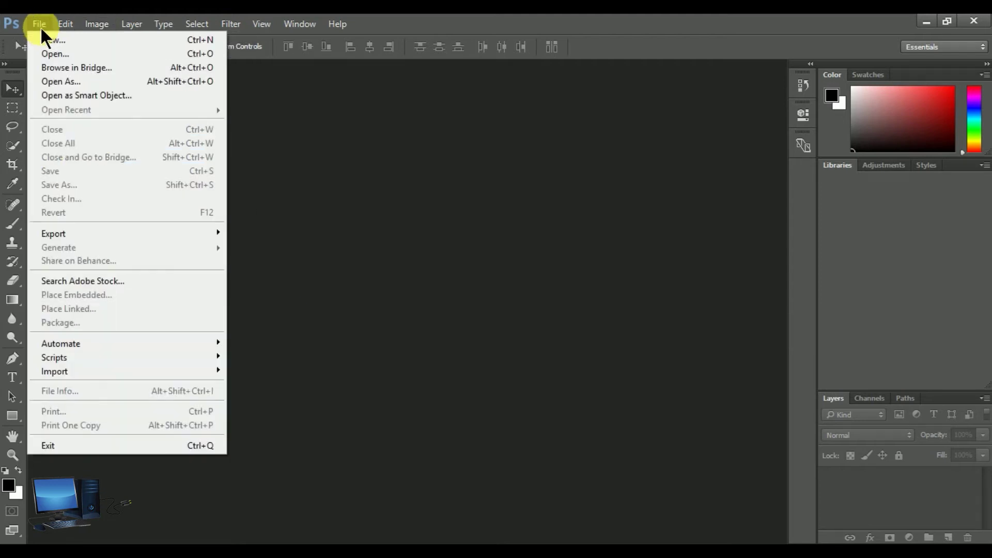
{"action": "left_click", "coordinate": [40, 26]}
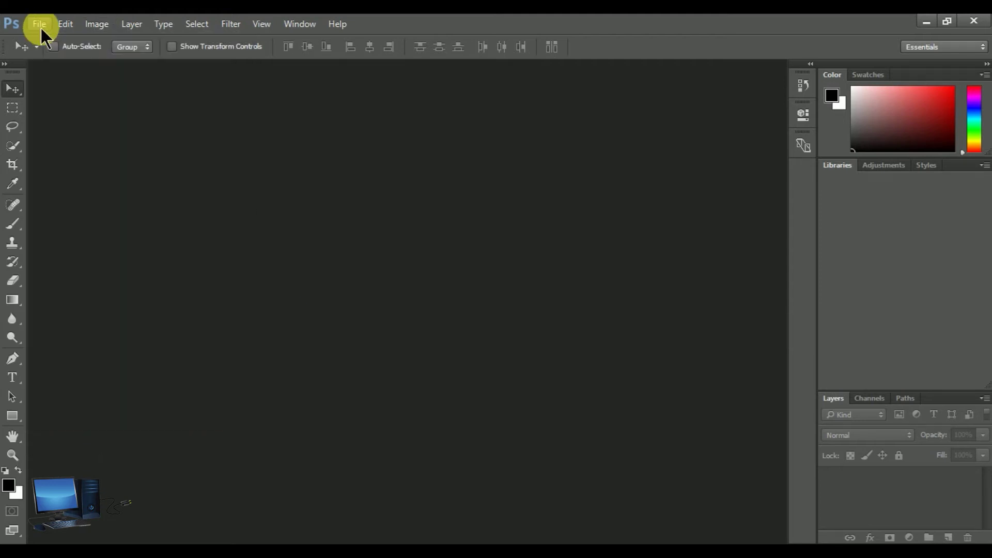
{"action": "left_click", "coordinate": [40, 30]}
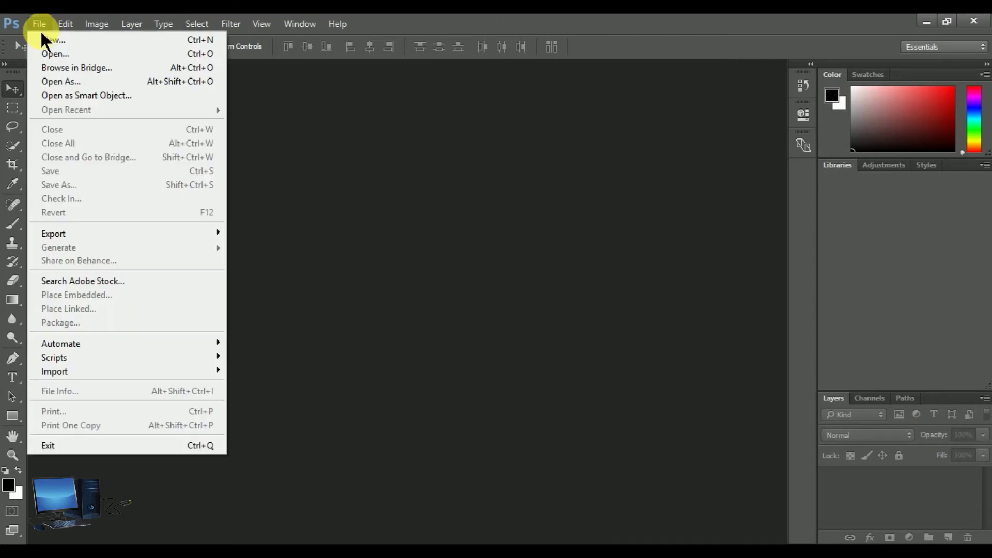
{"action": "left_click", "coordinate": [100, 39]}
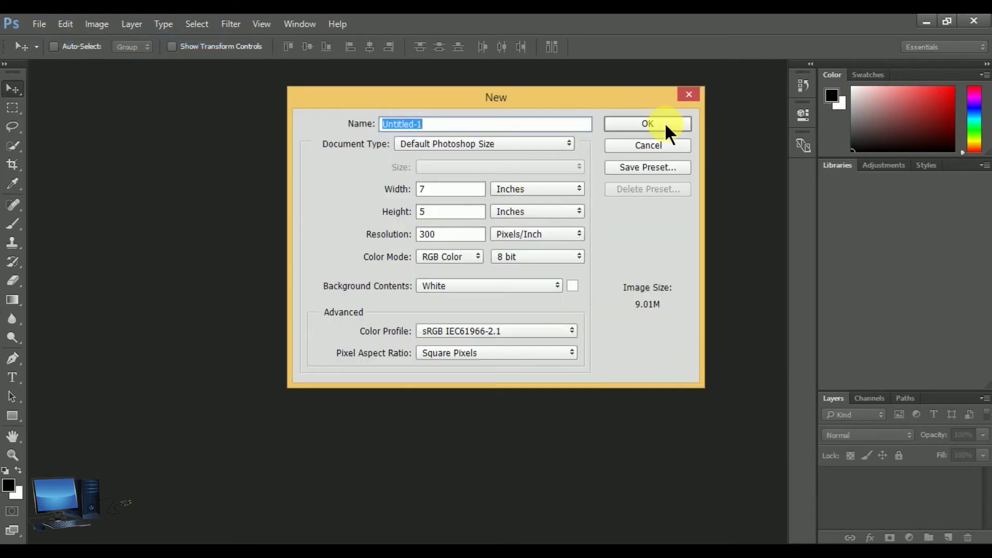
{"action": "left_click", "coordinate": [650, 122]}
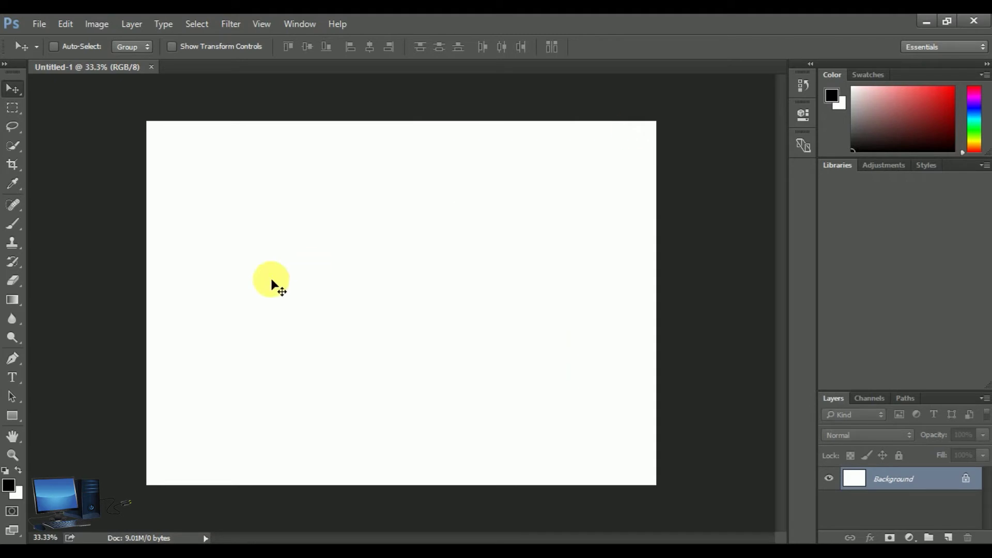
Step: Show the Image menu commands, then select the Eyedropper tool
{"action": "left_click", "coordinate": [104, 26]}
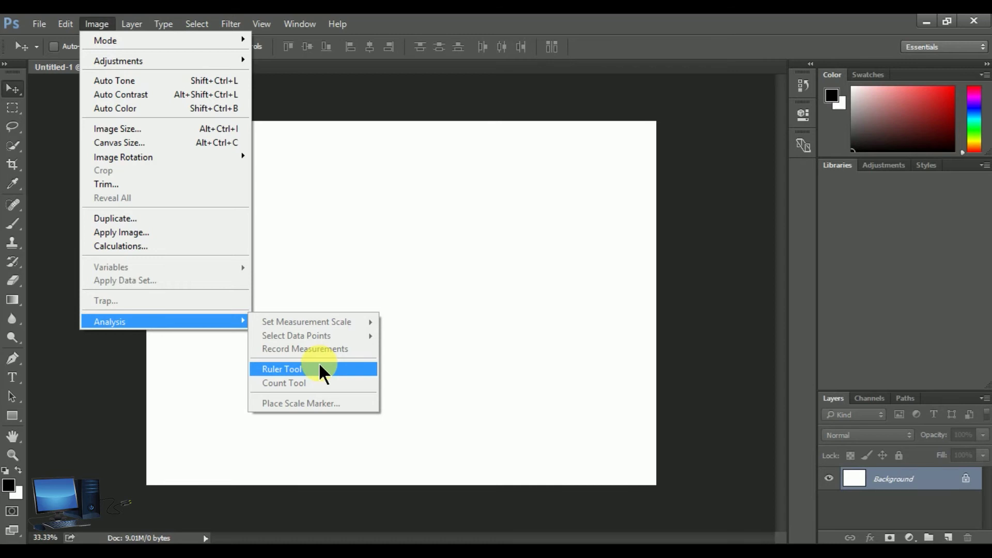
{"action": "left_click", "coordinate": [14, 184]}
Step: Show the Eyedropper's grouped tools: Color Sampler, Ruler and Note
{"action": "right_click", "coordinate": [13, 183]}
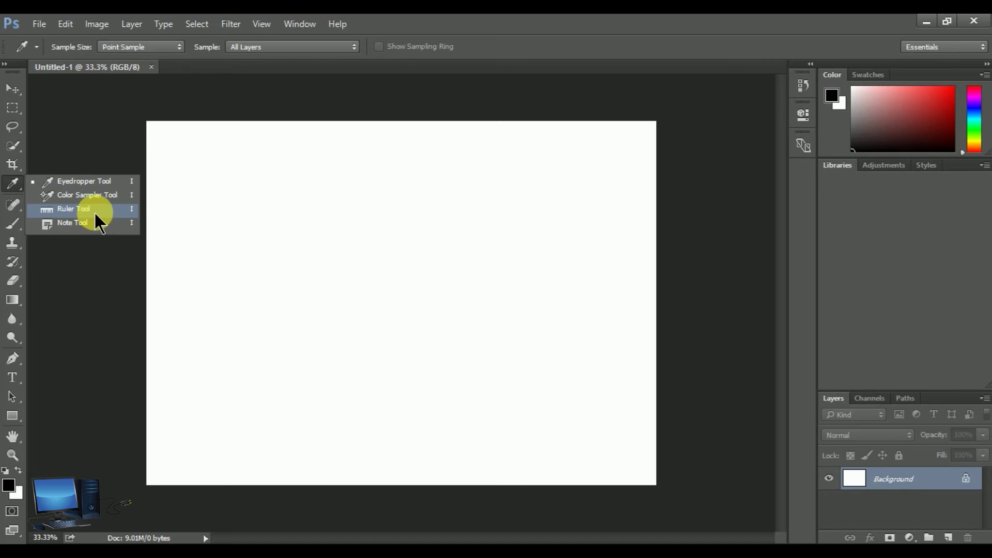
Step: Bring the Image menu back up over the blank document
{"action": "left_click", "coordinate": [101, 24]}
{"action": "mouse_move", "coordinate": [109, 322]}
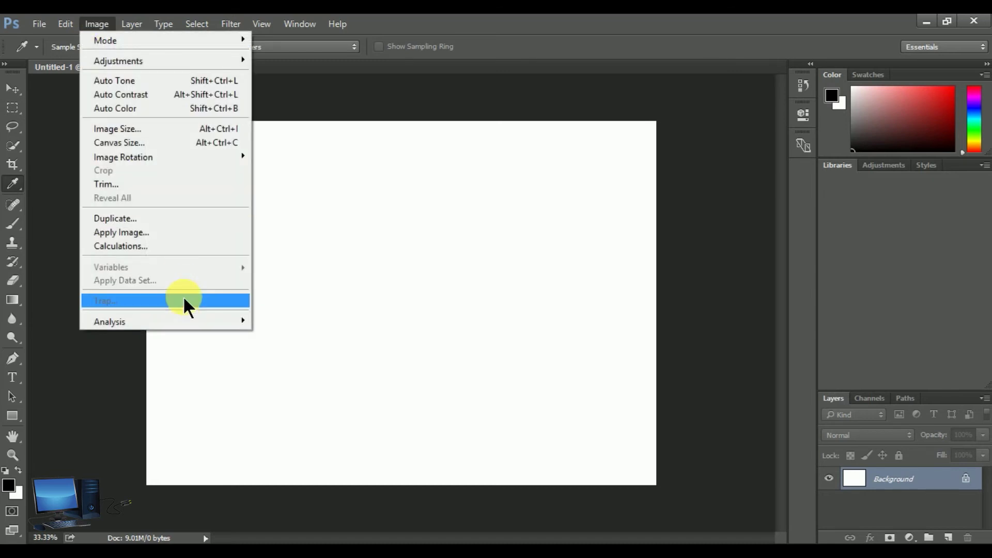